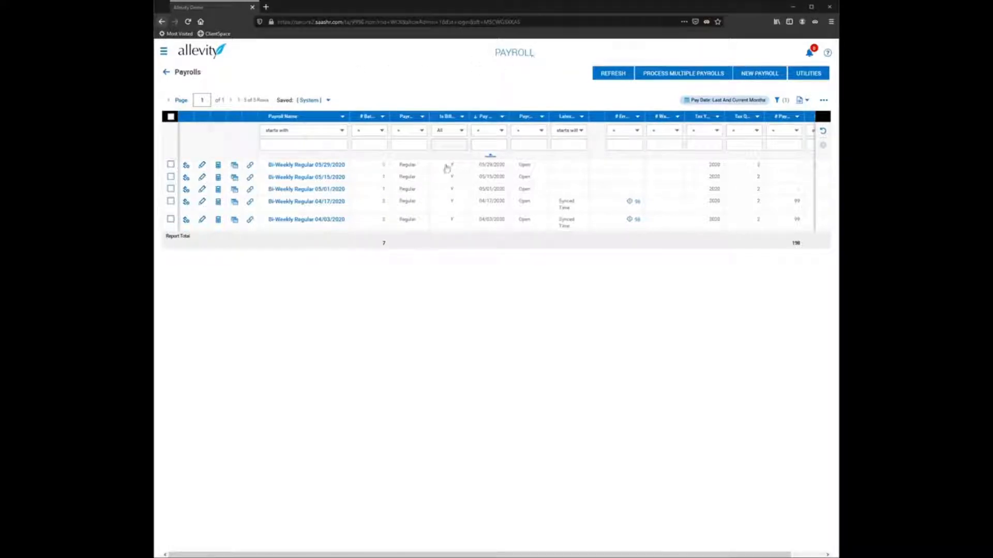
- Open the team's Employee Information list and start hiring a new employee
click(162, 53)
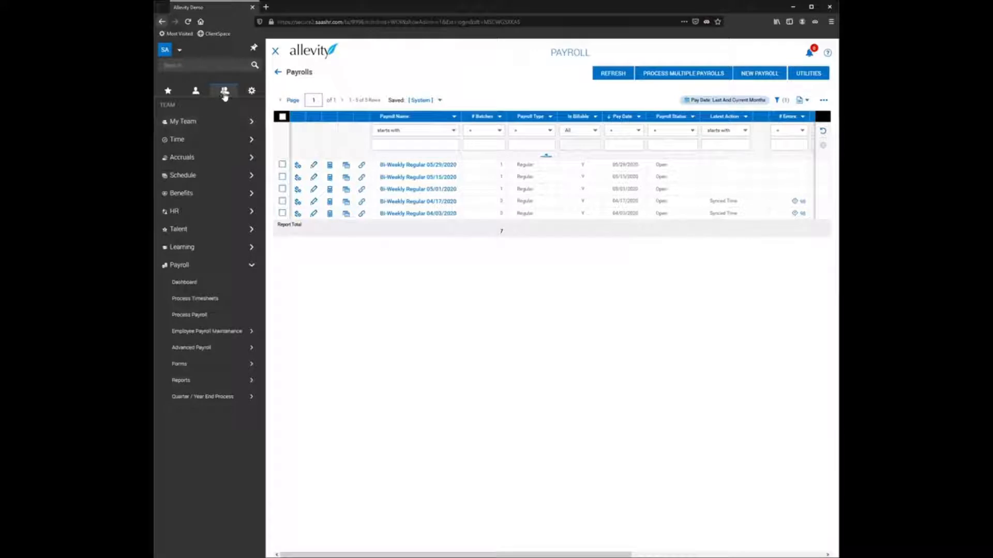
click(200, 129)
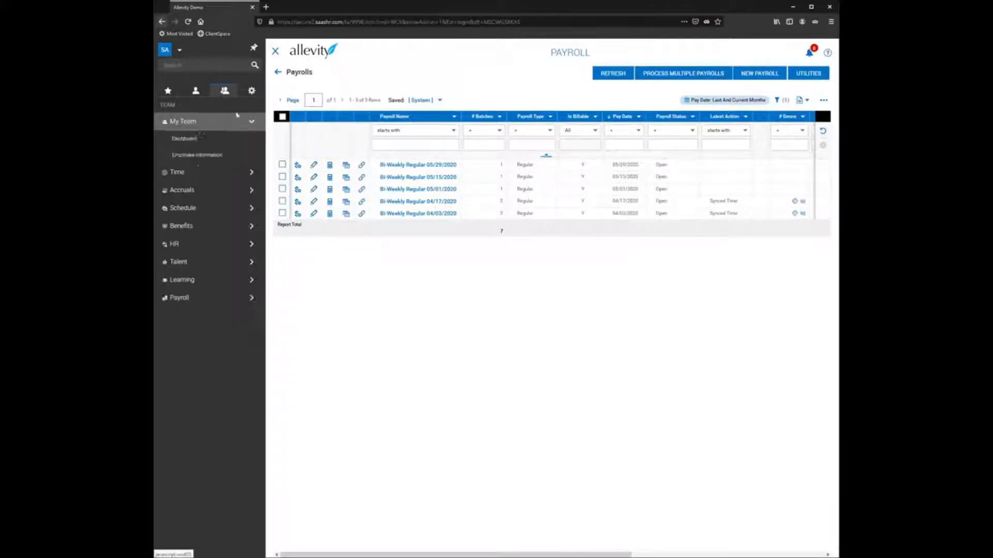
click(211, 155)
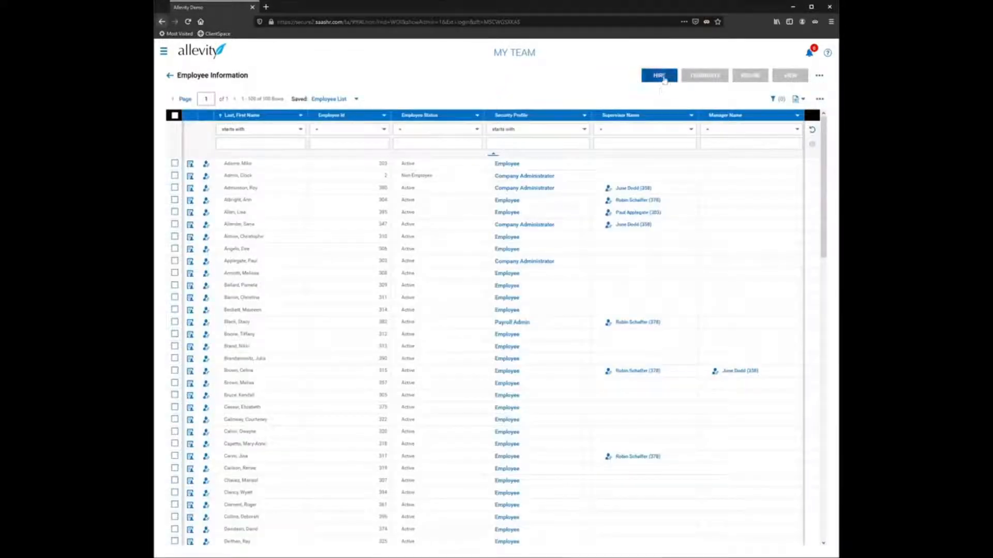
click(657, 77)
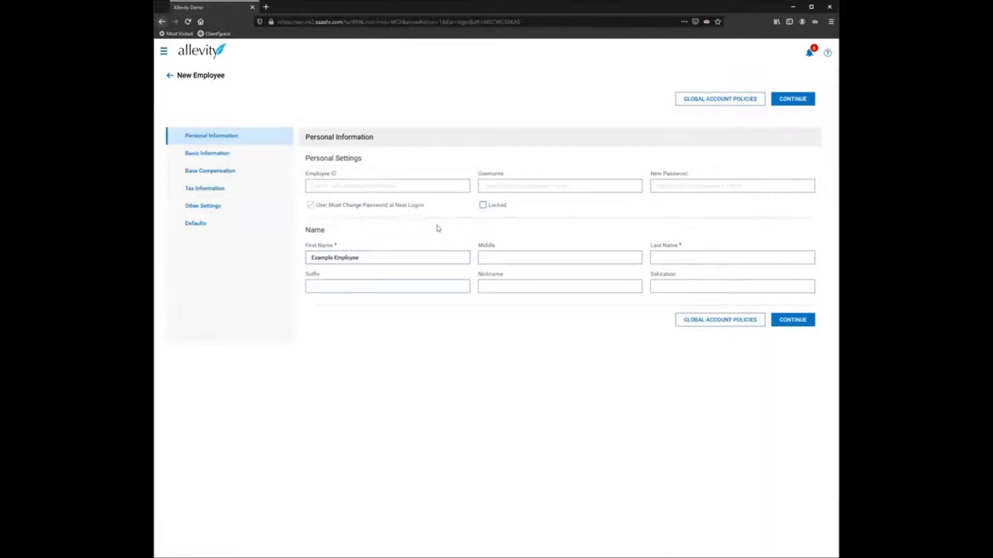
- Enter the new employee's first and last name in their separate fields and continue to Basic Information
double_click(379, 255)
key(ctrl+c)
key(BackSpace)
key(ctrl+v)
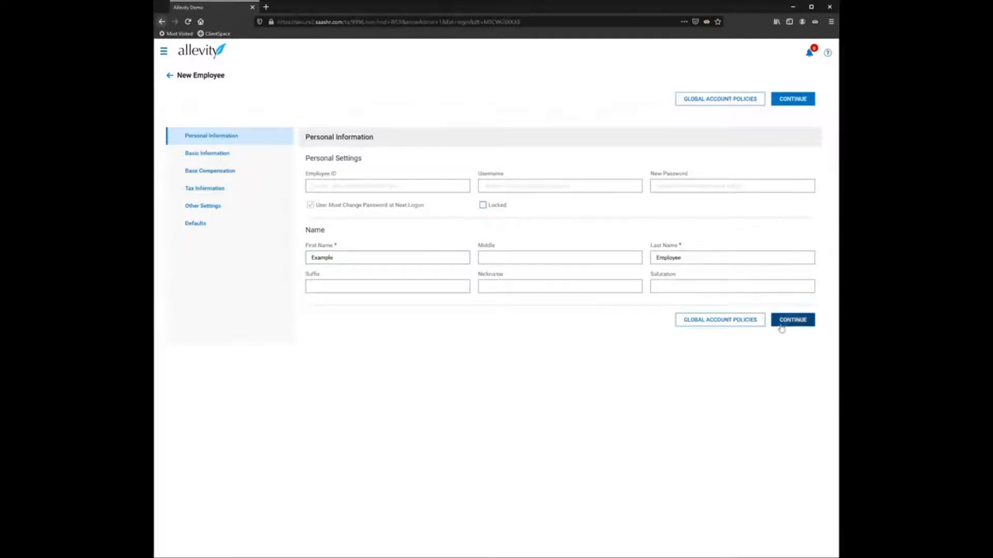
click(790, 321)
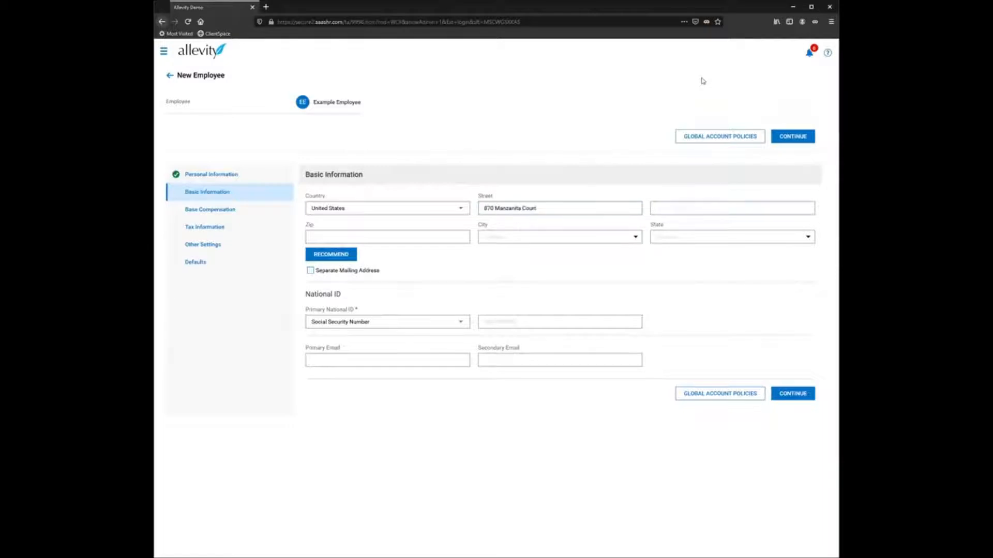
- Fill in the employee's address and Social Security Number and continue to Base Compensation
text(26)
click(504, 320)
text(777-77-7777)
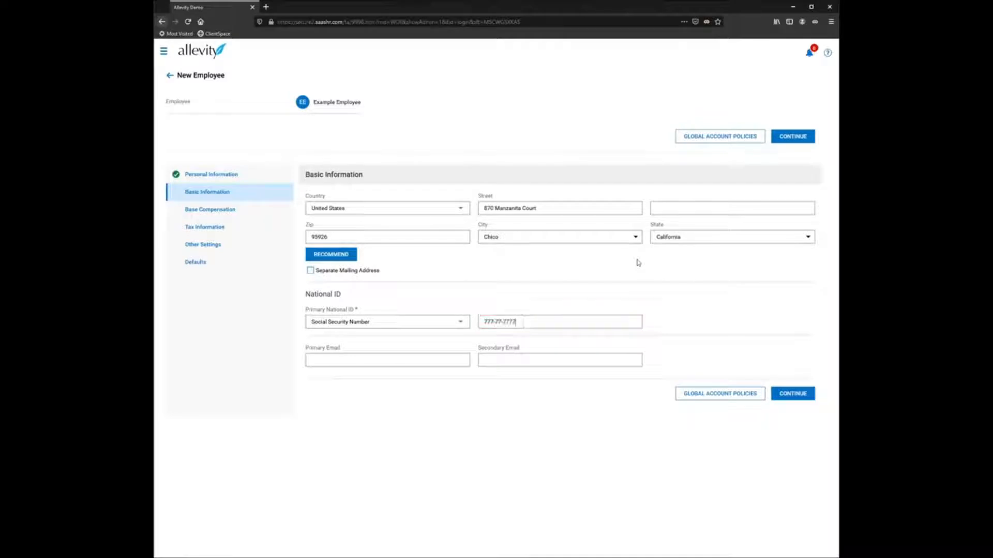
click(327, 360)
click(793, 394)
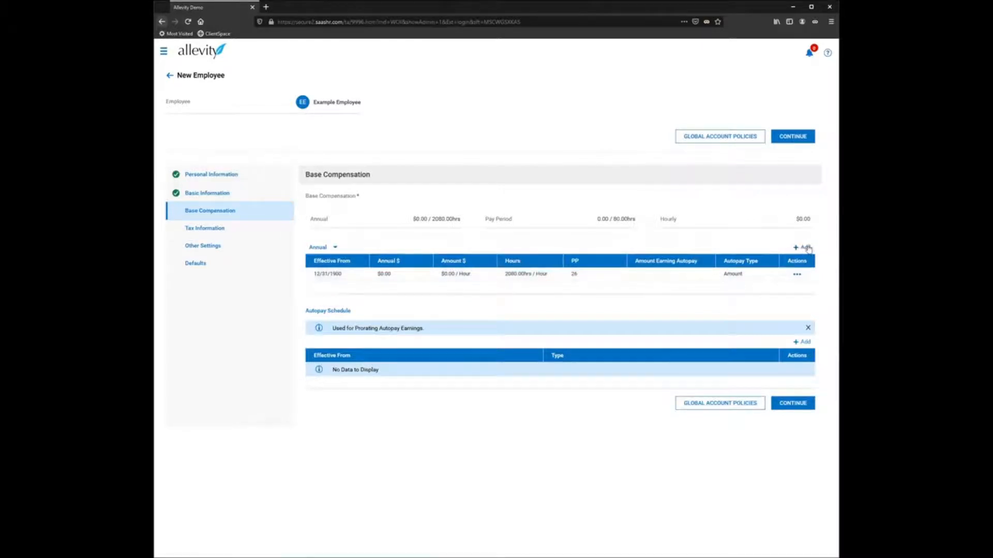
- Add a base compensation of $15.00 per hour effective 05/08/2020 and continue to Tax Information
click(804, 247)
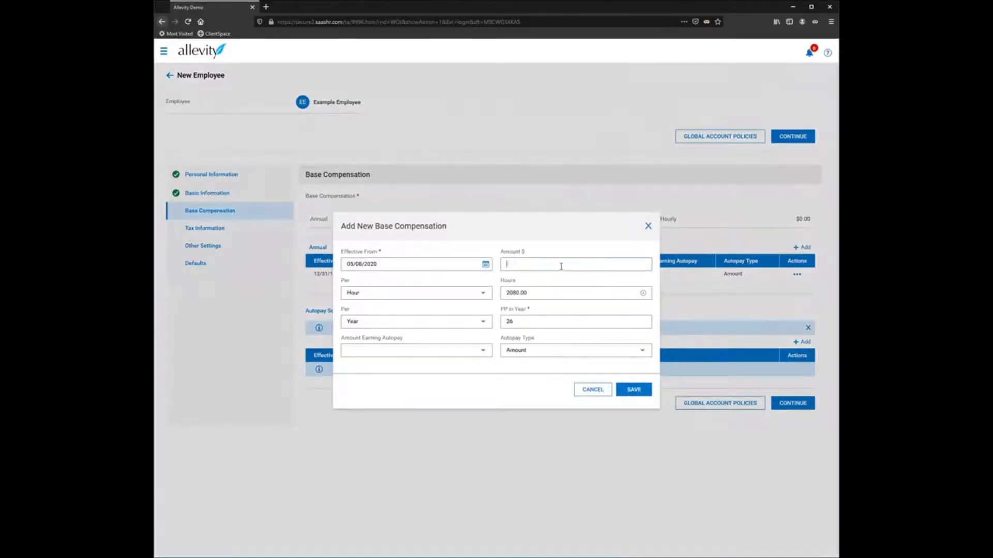
click(533, 244)
click(634, 390)
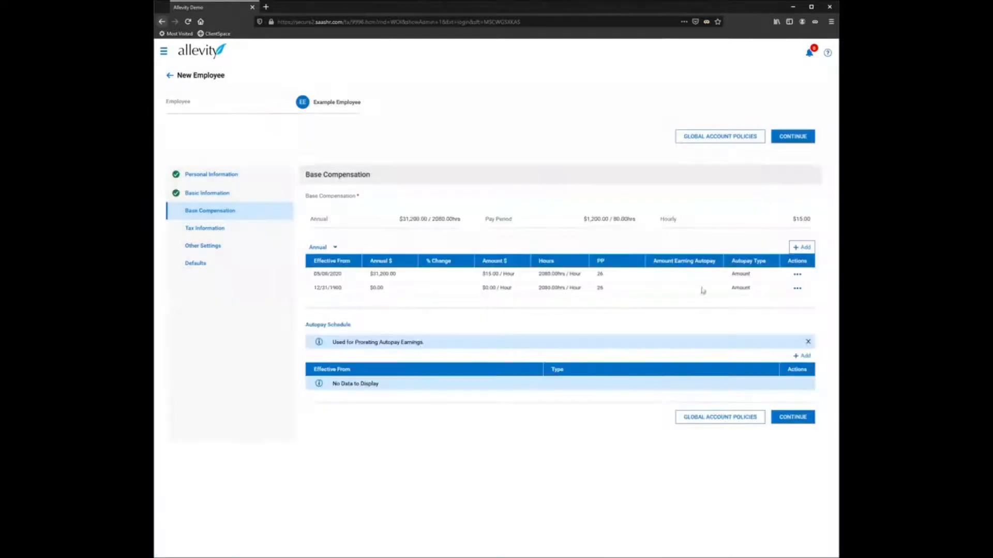
click(795, 417)
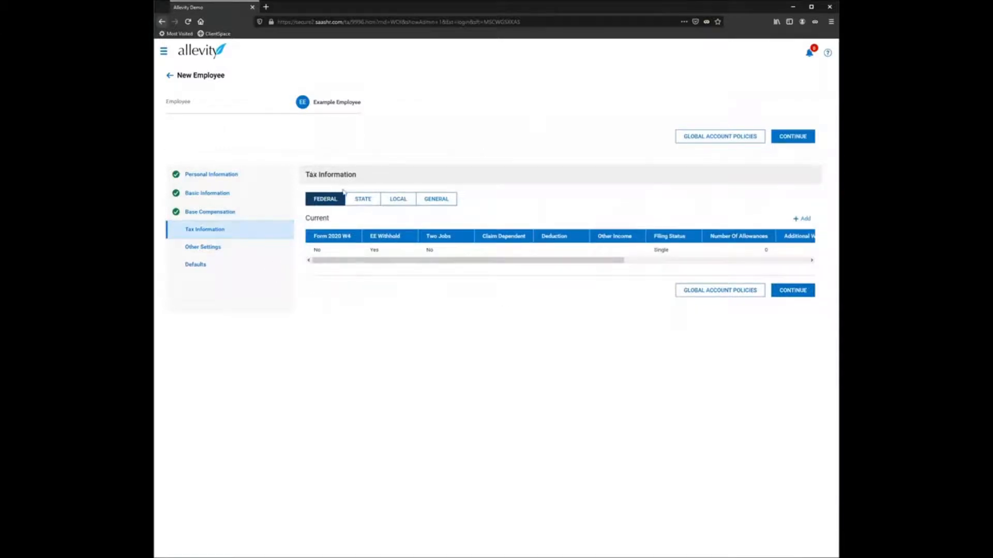
- Create a federal withholding record with Form 2020 W4 set to Yes and try to add it
click(363, 200)
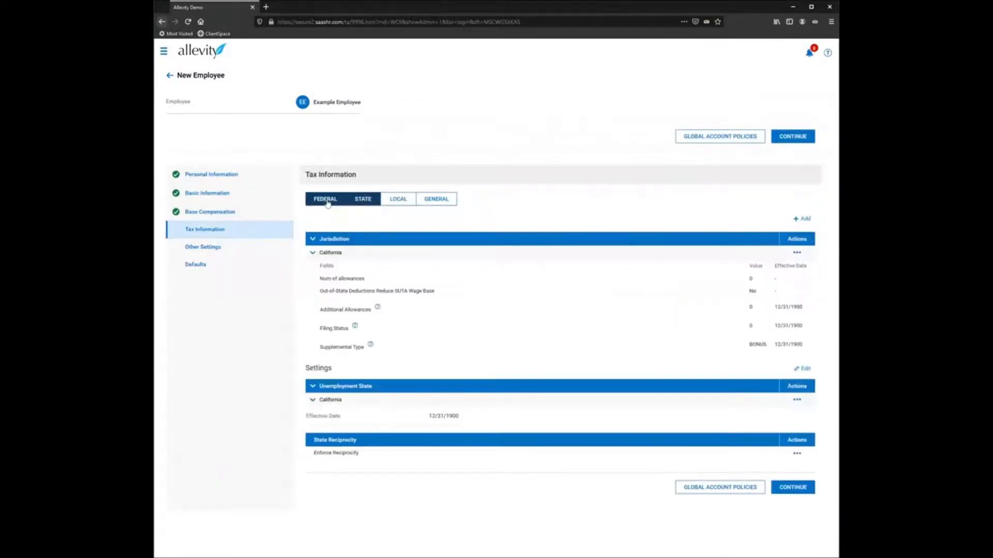
click(327, 202)
click(363, 200)
click(327, 201)
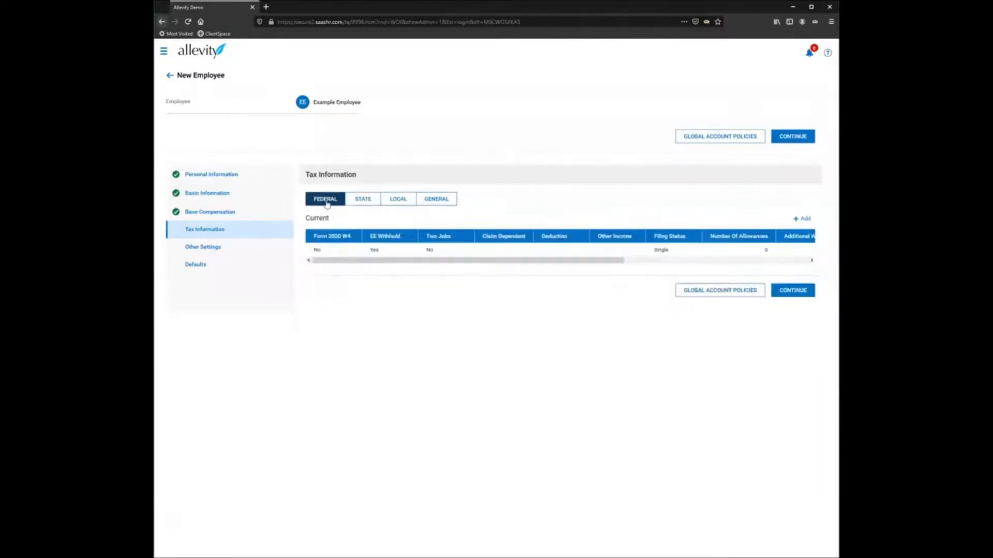
click(803, 219)
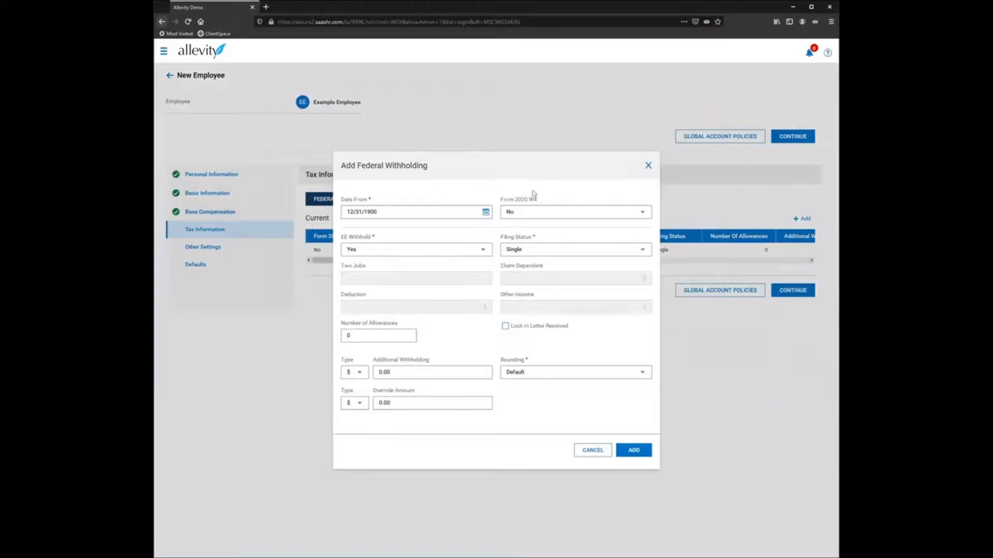
click(642, 212)
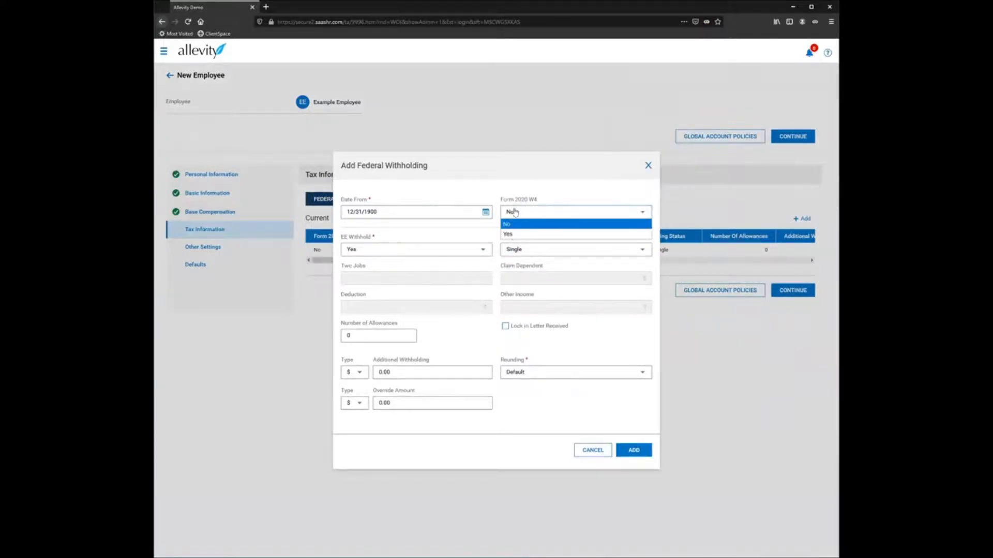
click(514, 234)
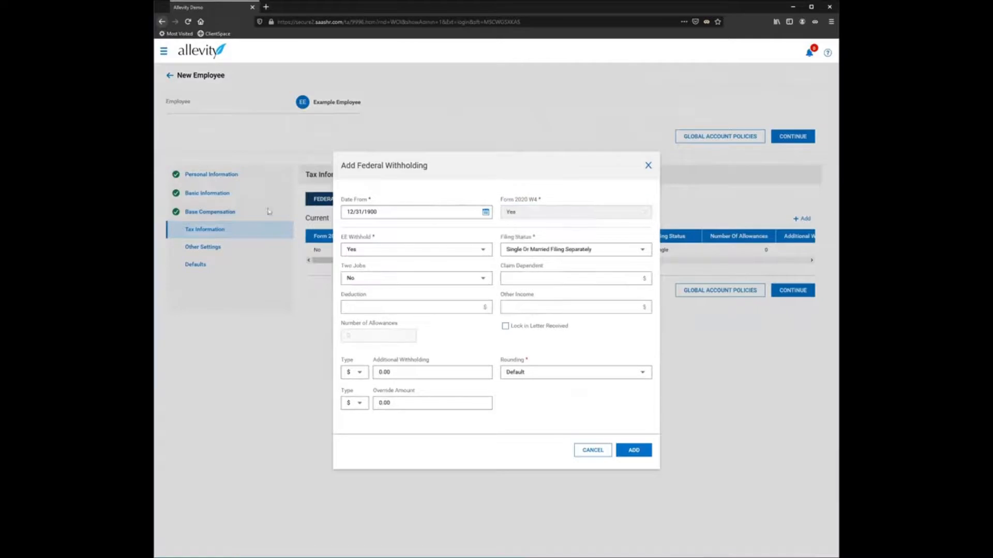
click(639, 451)
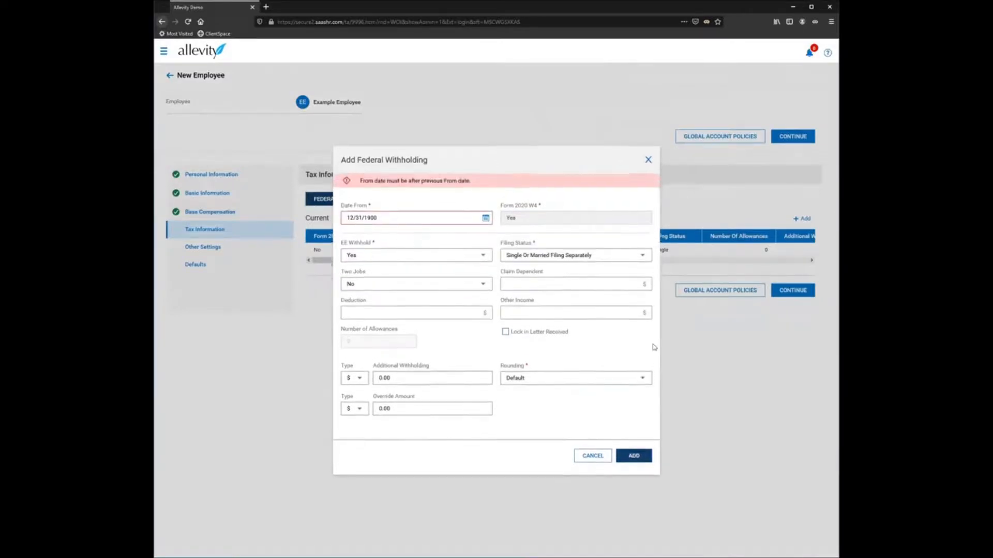
- Set the federal withholding start date to 05/08/2020 and add the record
click(431, 219)
key(ctrl+a)
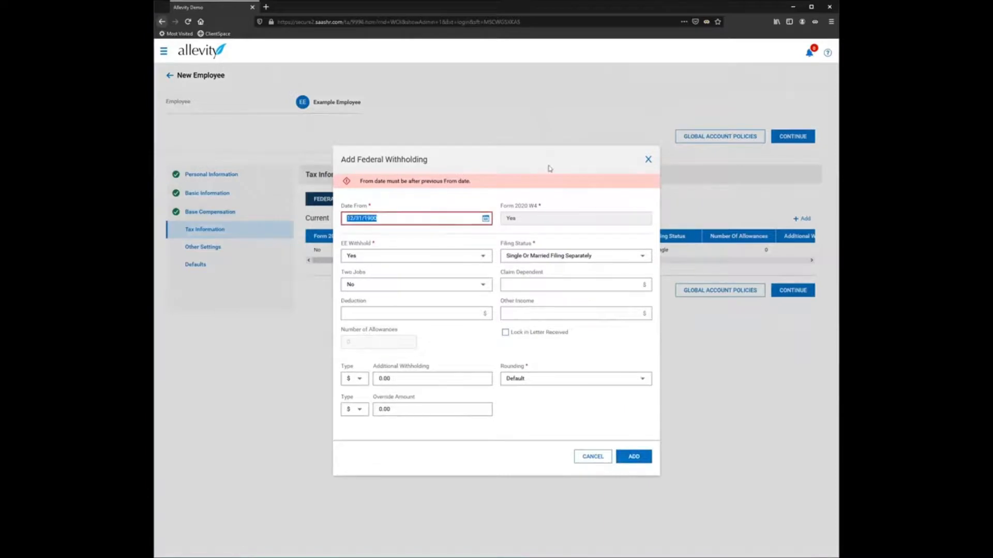
text(05/08/202082021)
click(633, 456)
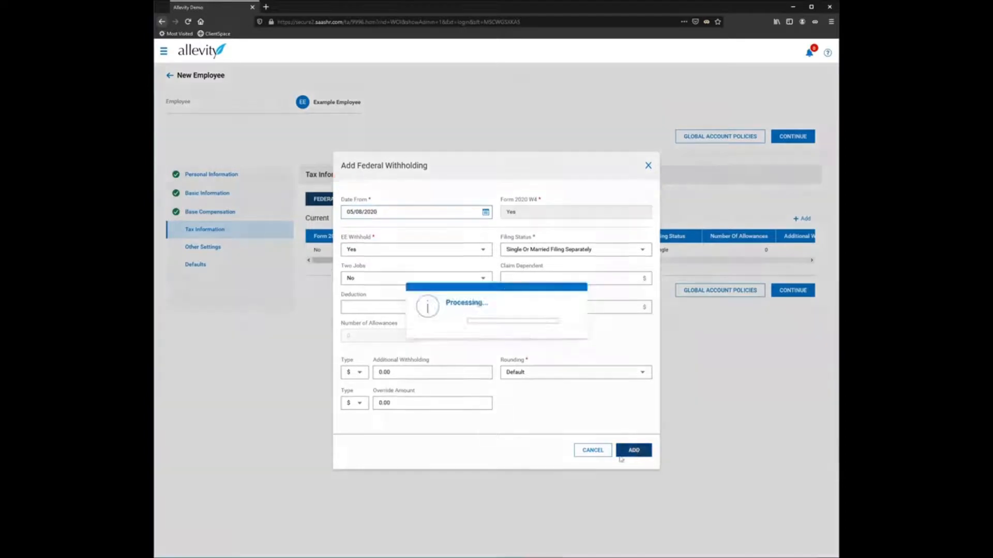
click(561, 327)
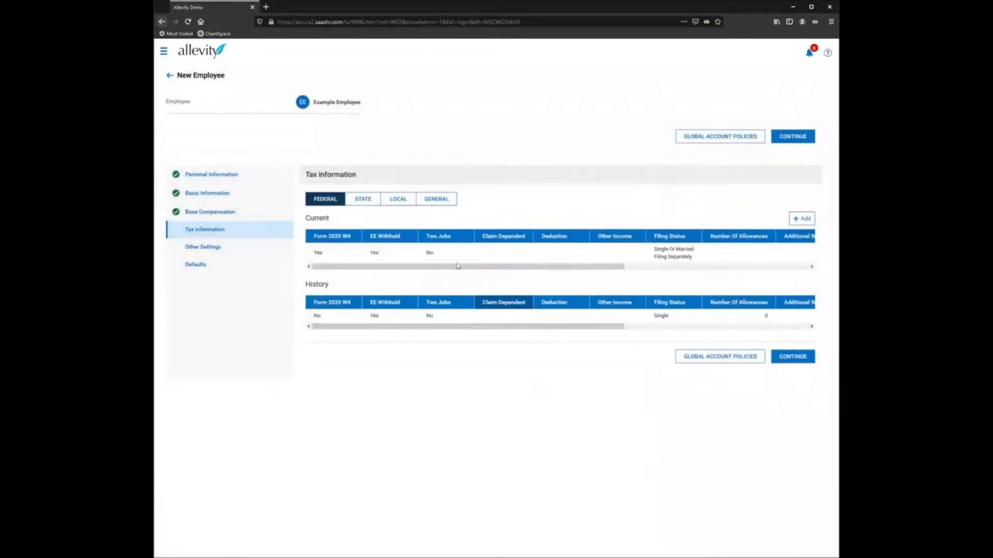
- Review and save the California state tax settings and continue to Other Settings
click(362, 199)
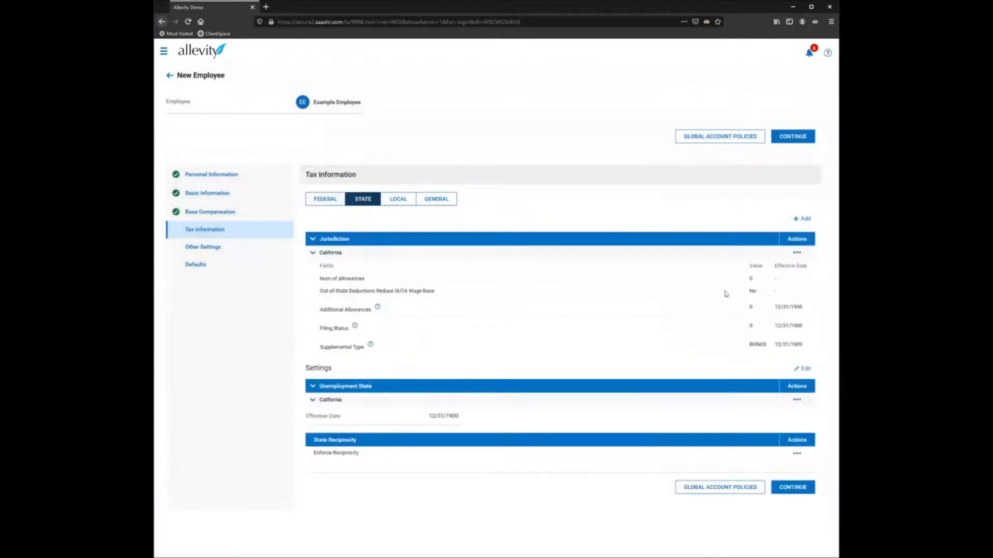
click(802, 219)
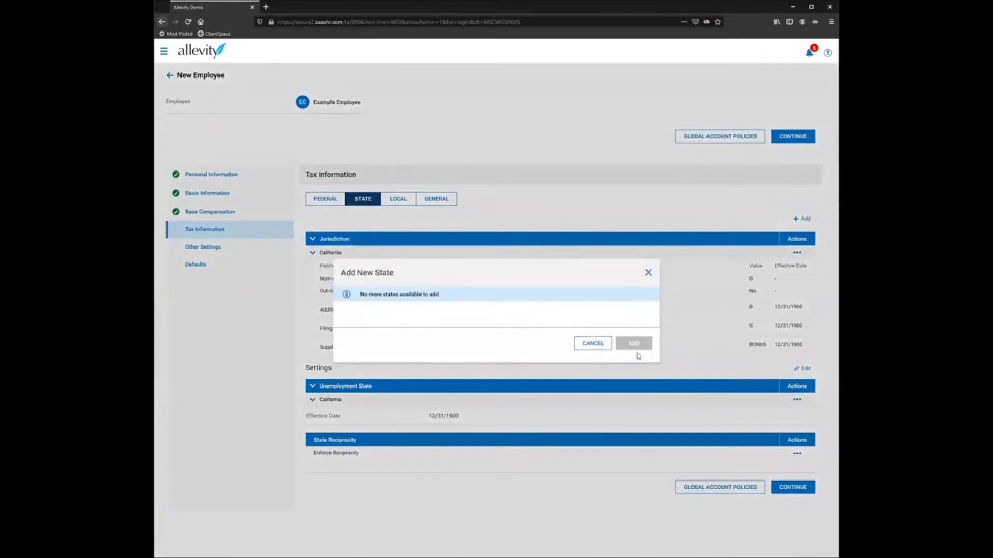
click(593, 344)
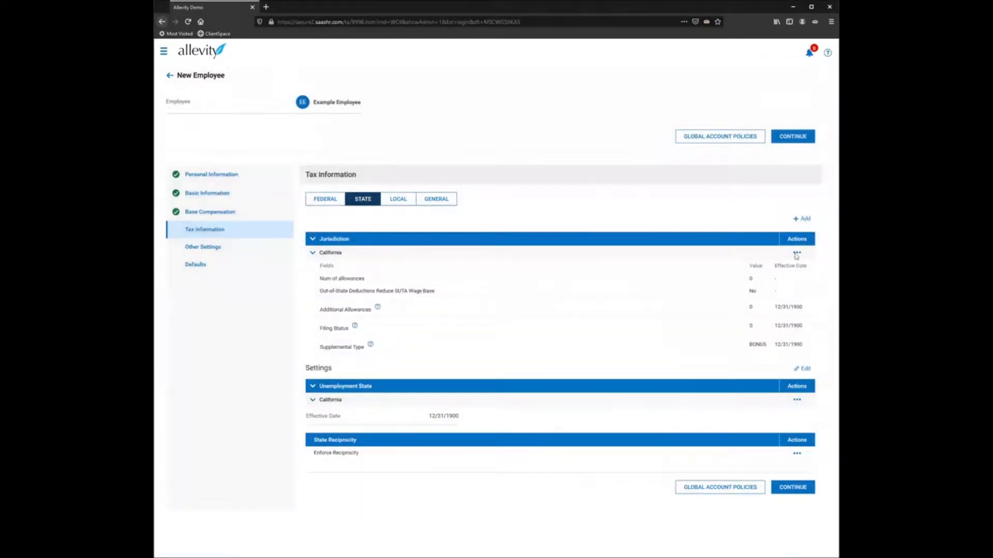
click(796, 253)
click(786, 269)
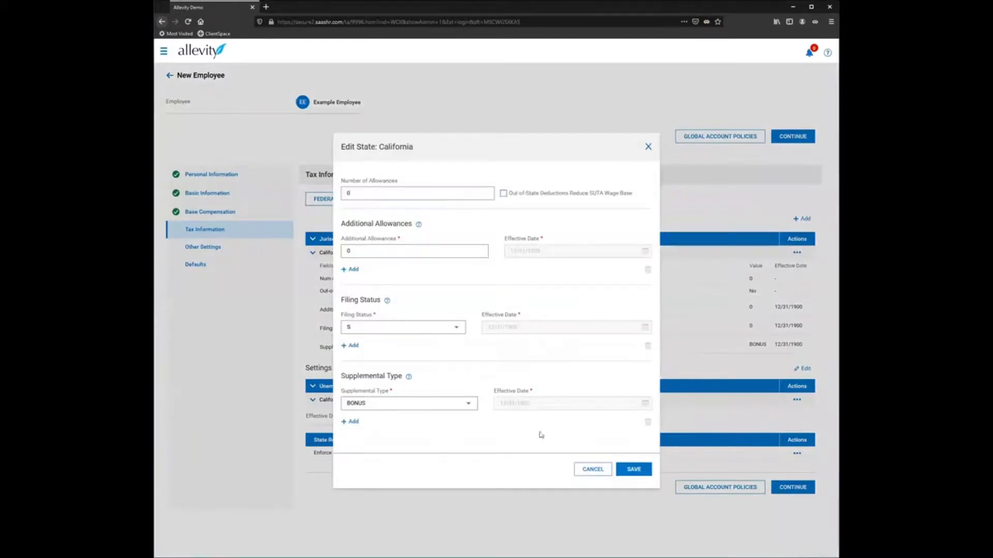
click(641, 469)
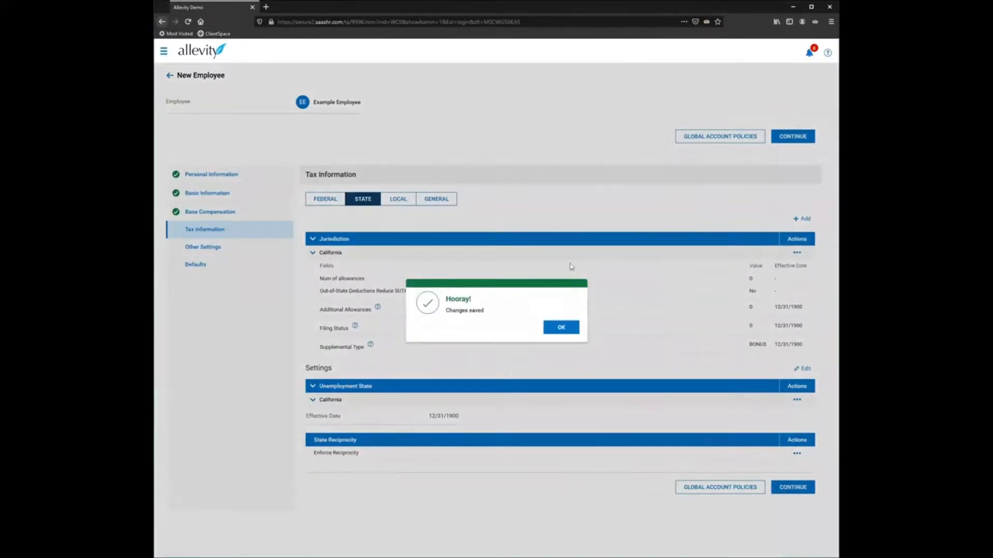
click(563, 329)
click(793, 487)
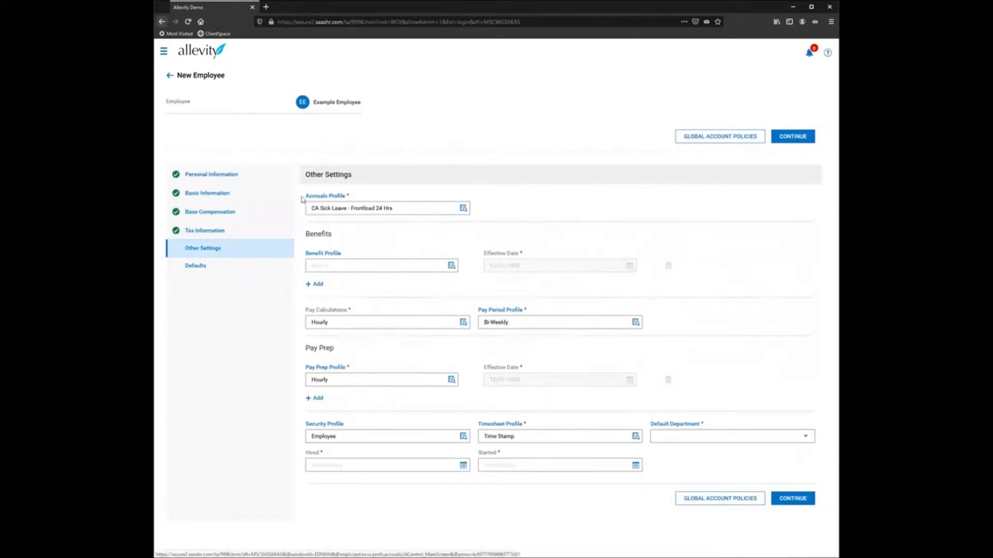
- Examine the accruals, pay calculation, pay prep and timesheet profiles and the available security profiles in Other Settings
triple_click(345, 197)
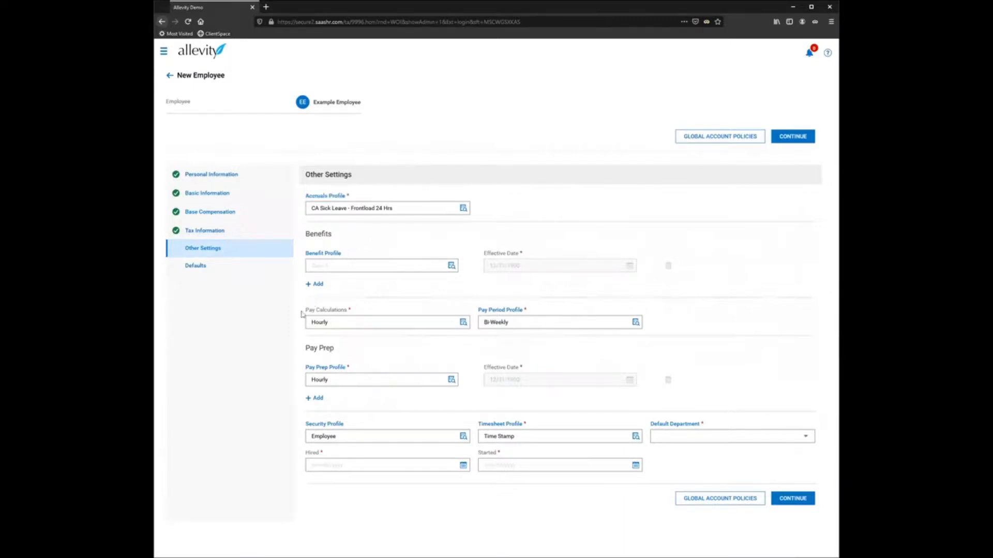
drag(305, 310, 350, 309)
click(345, 380)
click(364, 322)
click(717, 332)
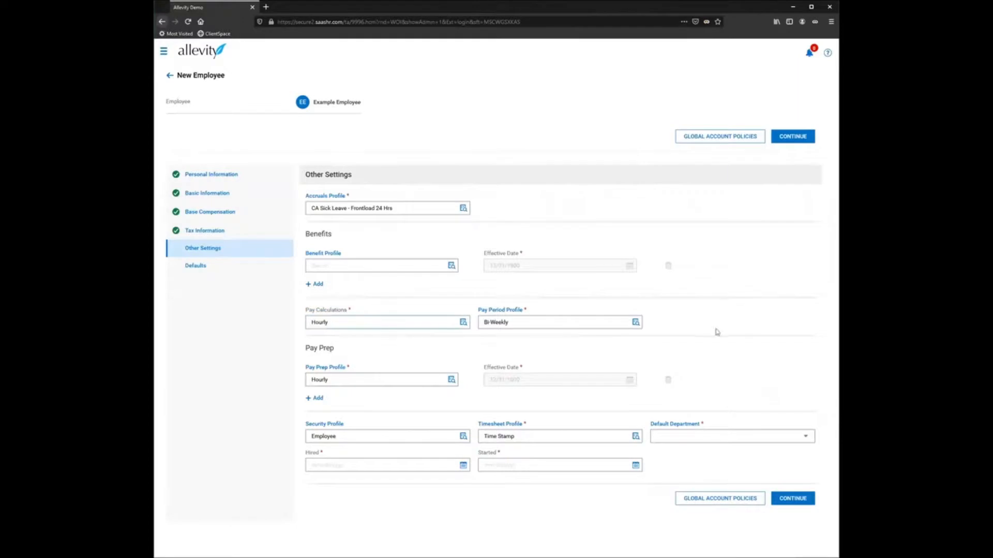
click(463, 437)
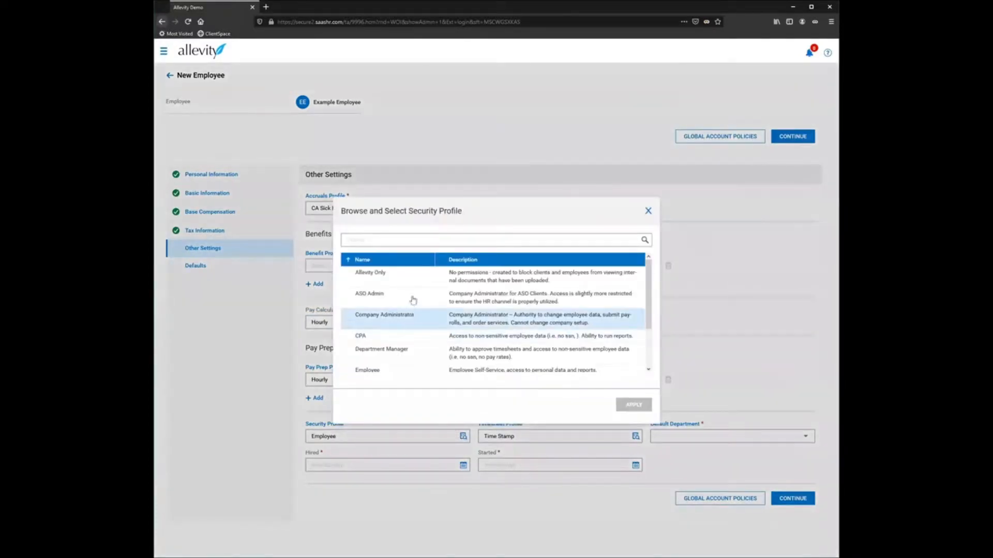
scroll(436, 331, down, 2)
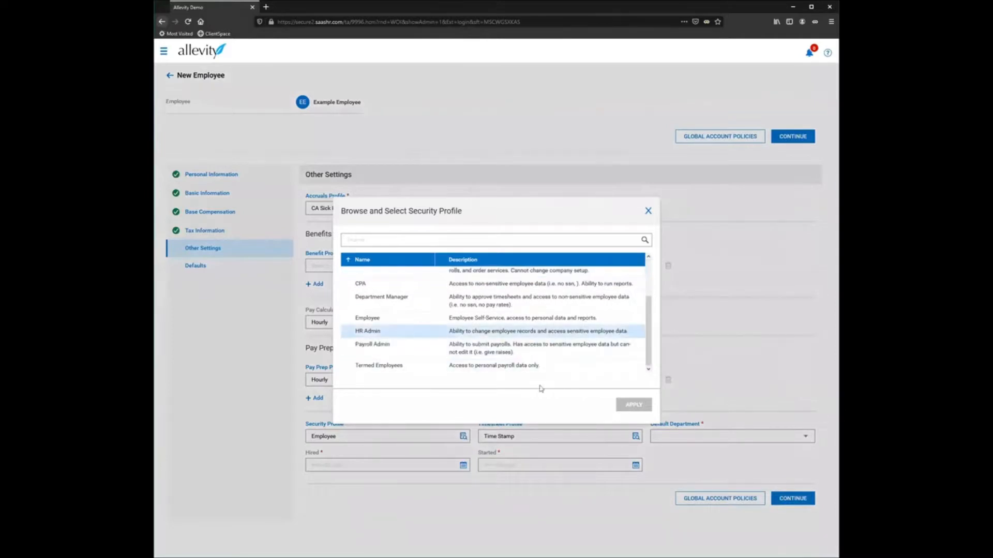
click(648, 211)
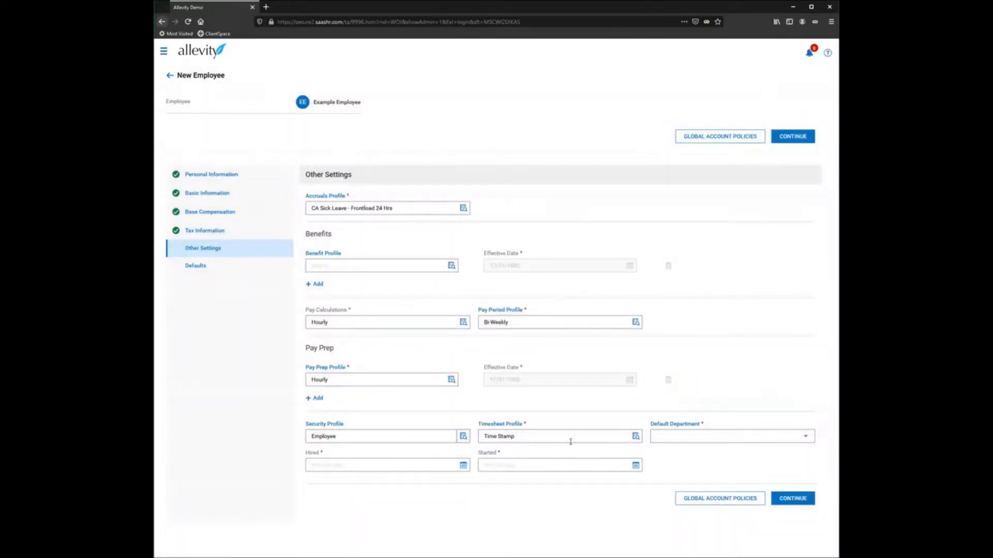
click(573, 439)
- Set the employee's default department to Administration
click(804, 437)
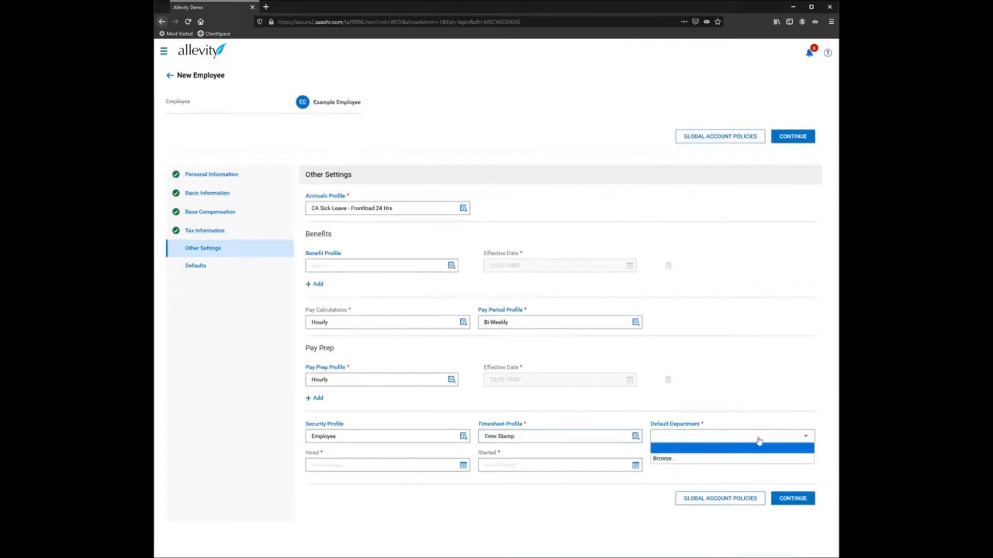
click(732, 459)
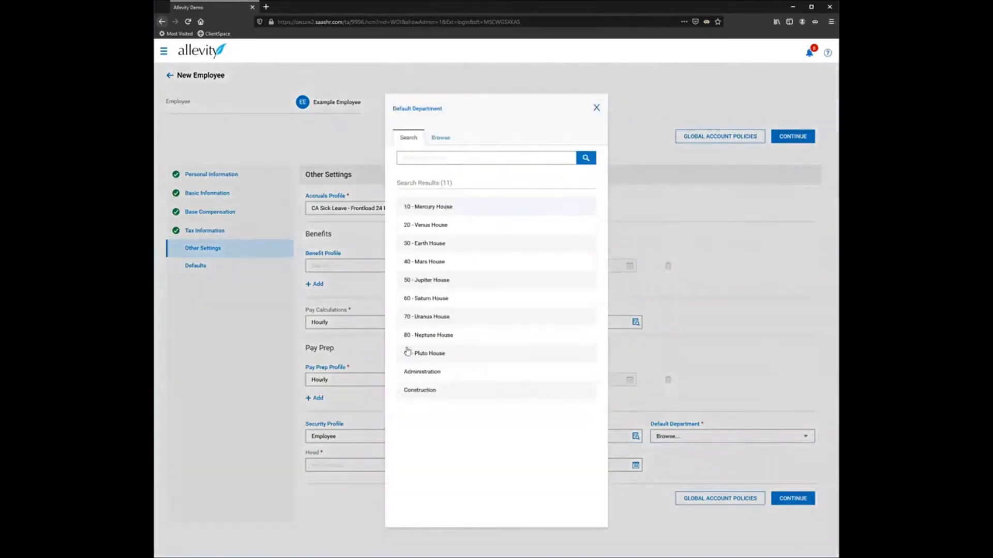
click(432, 372)
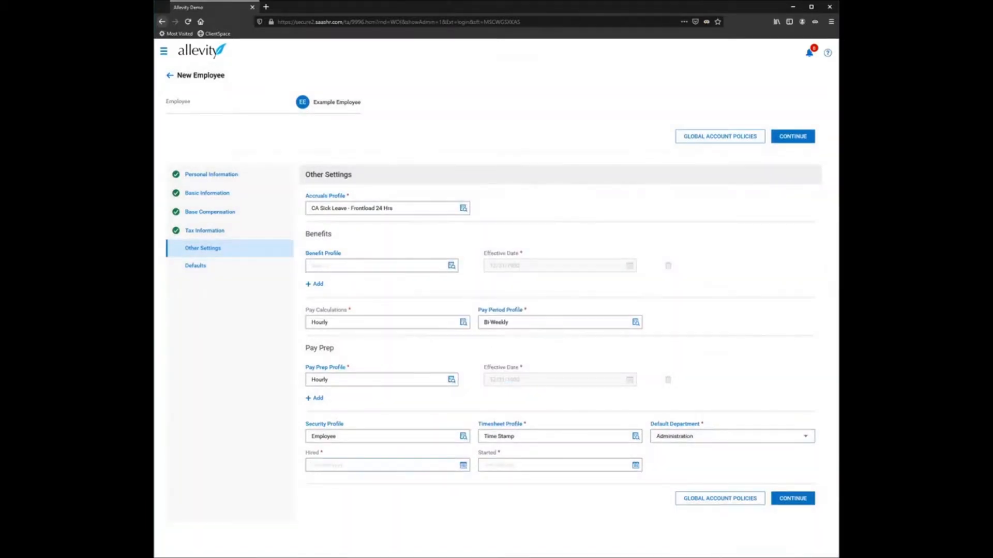
- Set both the hired and started dates to 05/05/2020 and continue to Defaults
text(05/05/)
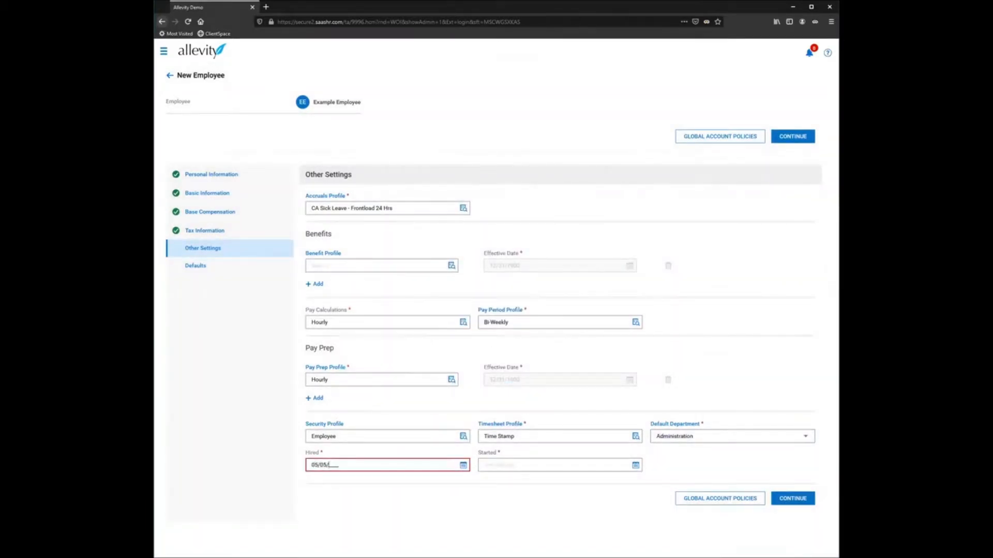
text(2020)
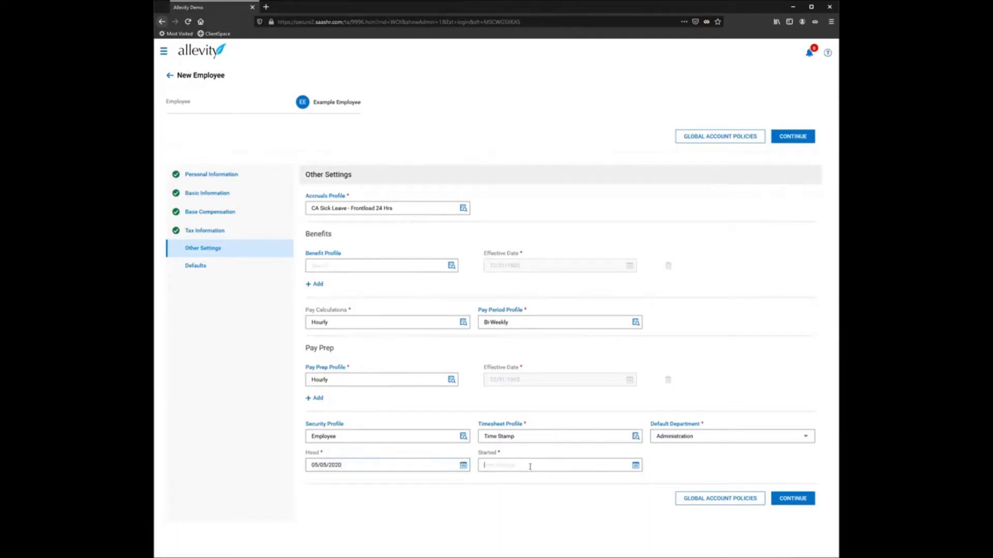
text(05052020)
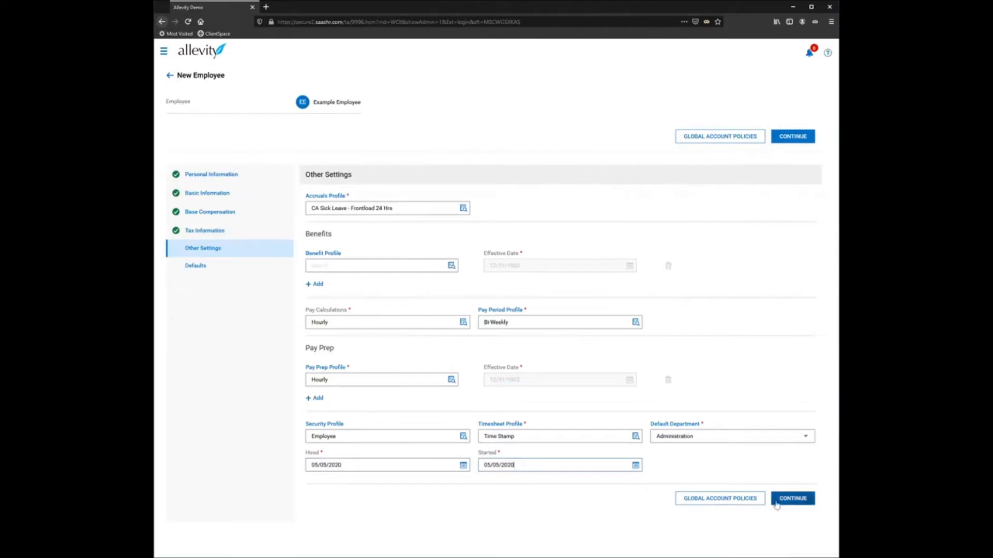
click(792, 499)
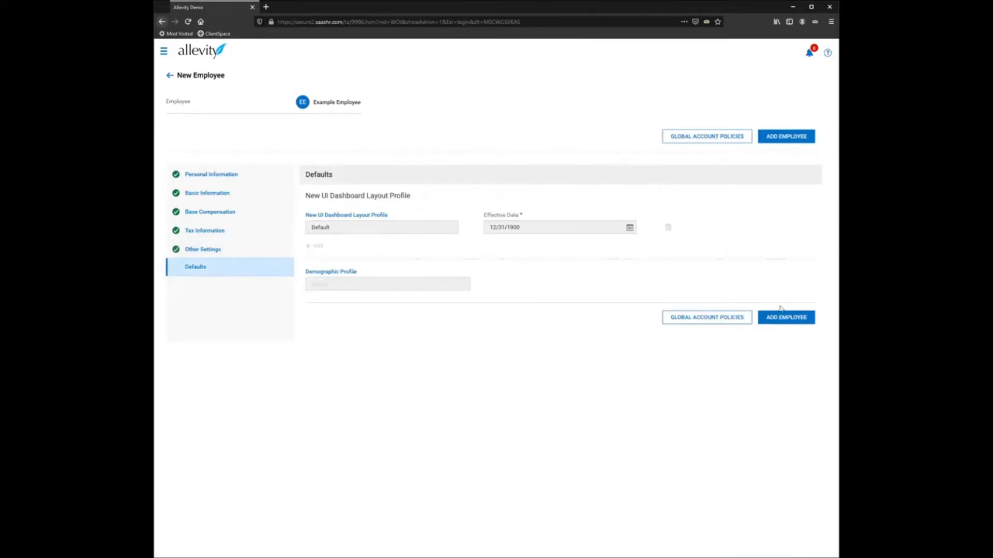
- Add the new employee with the default settings, confirm the addition, and close the save confirmation
click(793, 321)
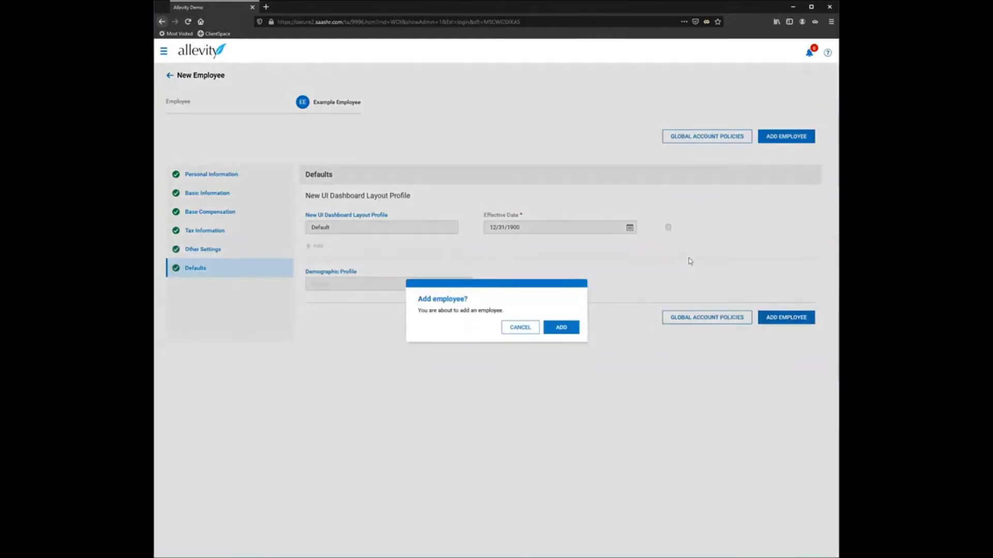
click(556, 331)
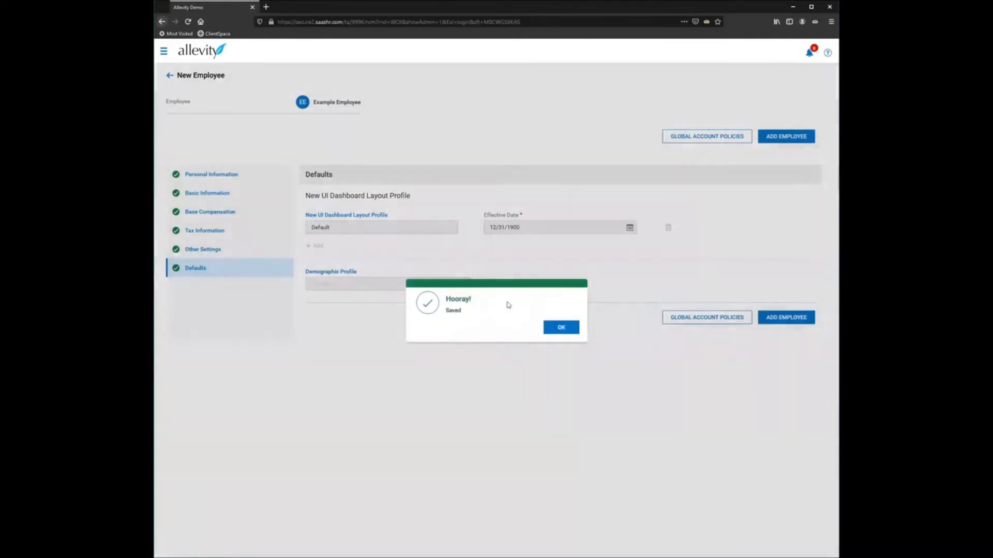
click(562, 328)
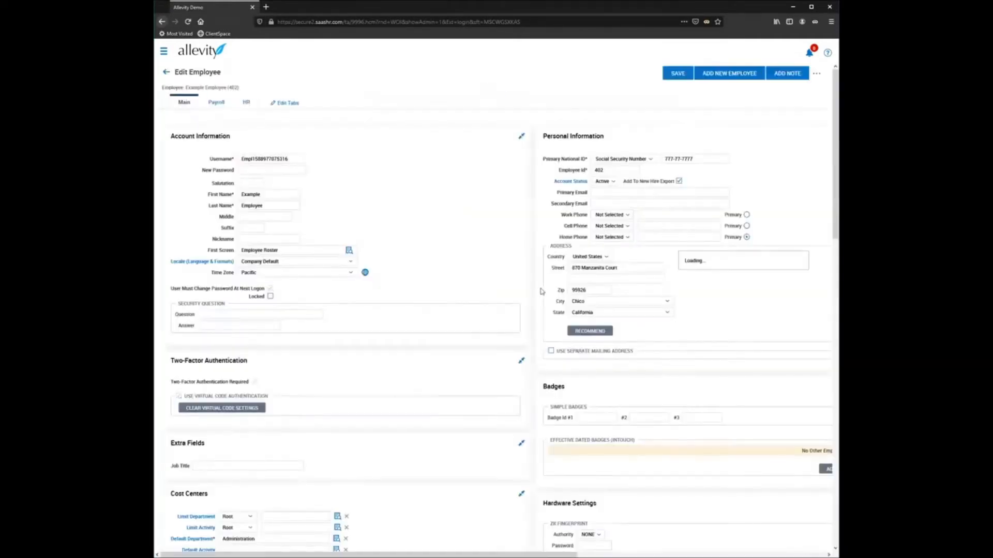